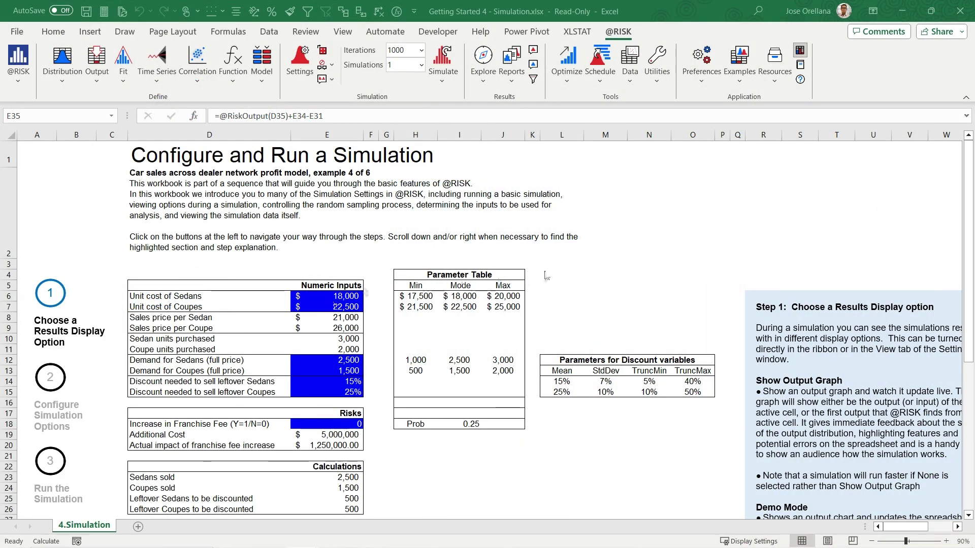
Scroll down to show the Outputs table with the Total Cost, Total Revenue and Profit rows
scroll(615, 257, "down", 2)
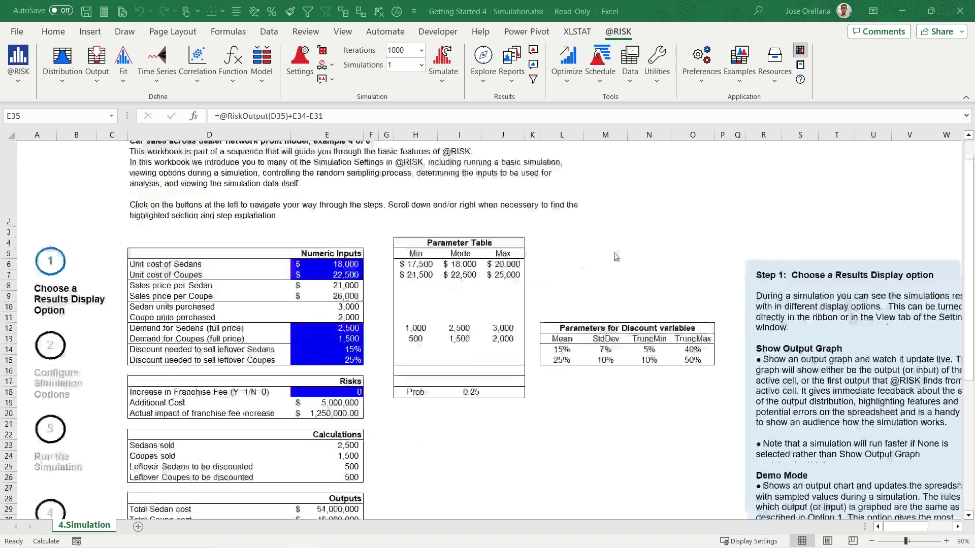
scroll(615, 256, "down", 1)
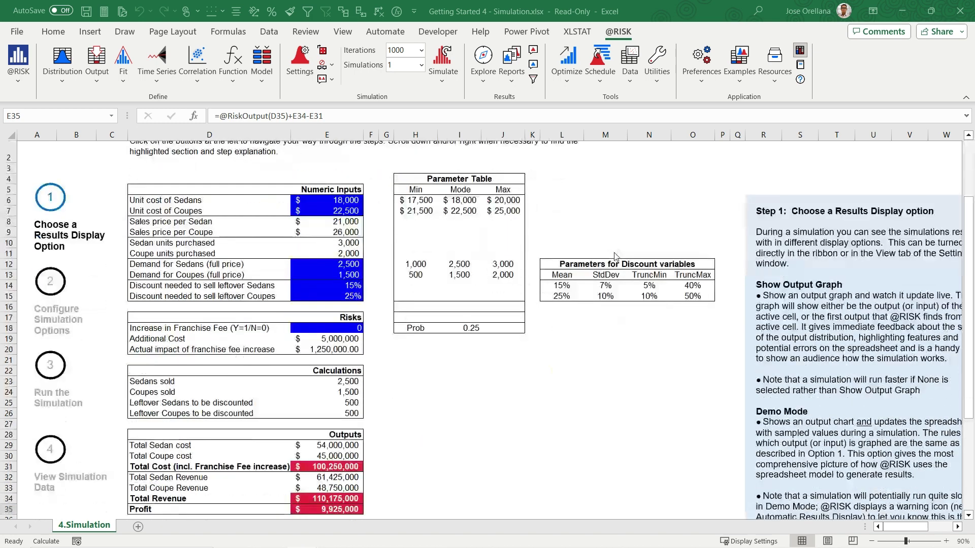
scroll(616, 257, "down", 1)
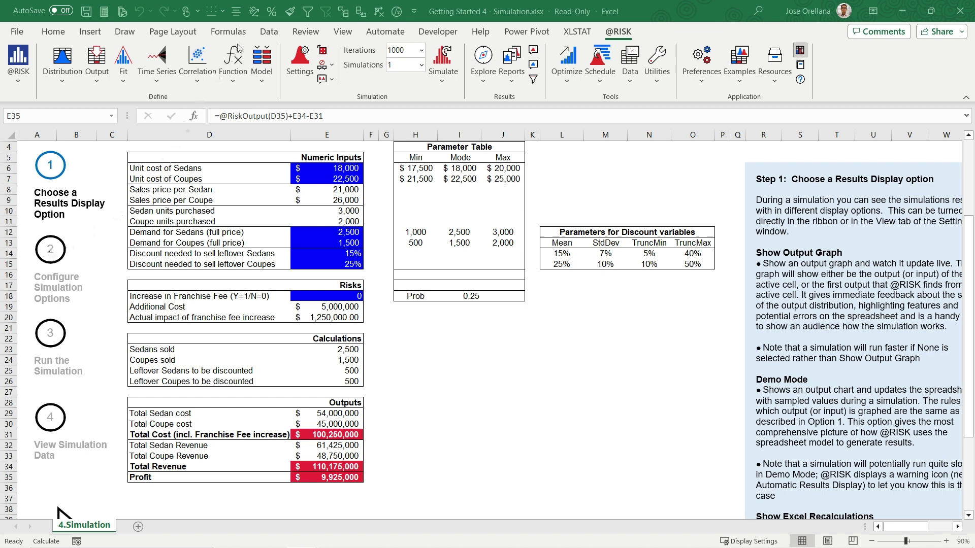
left_click(301, 65)
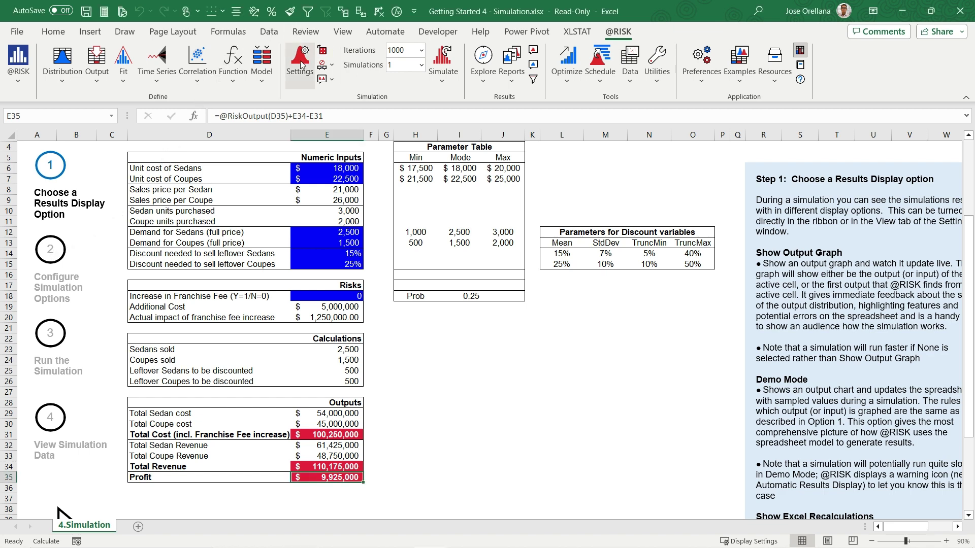
left_click(301, 64)
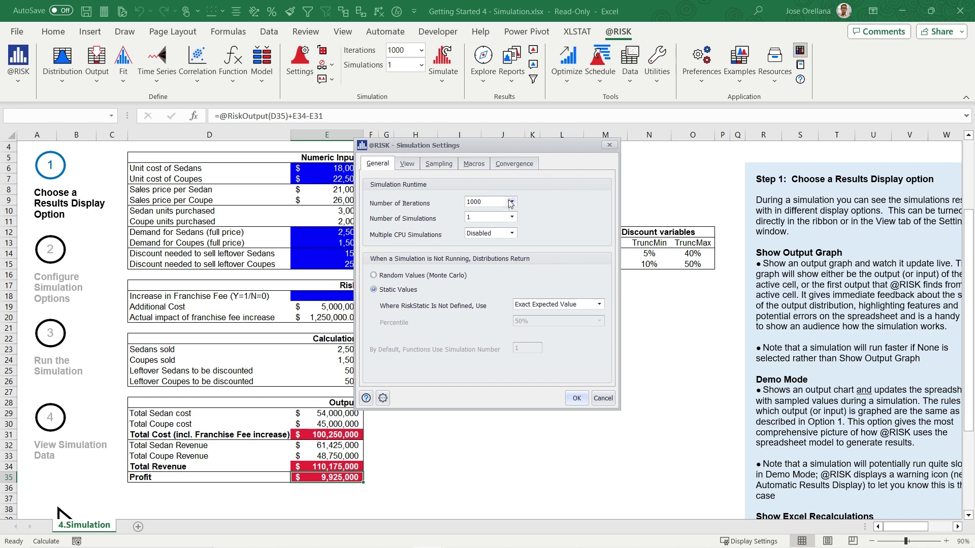
left_click(510, 202)
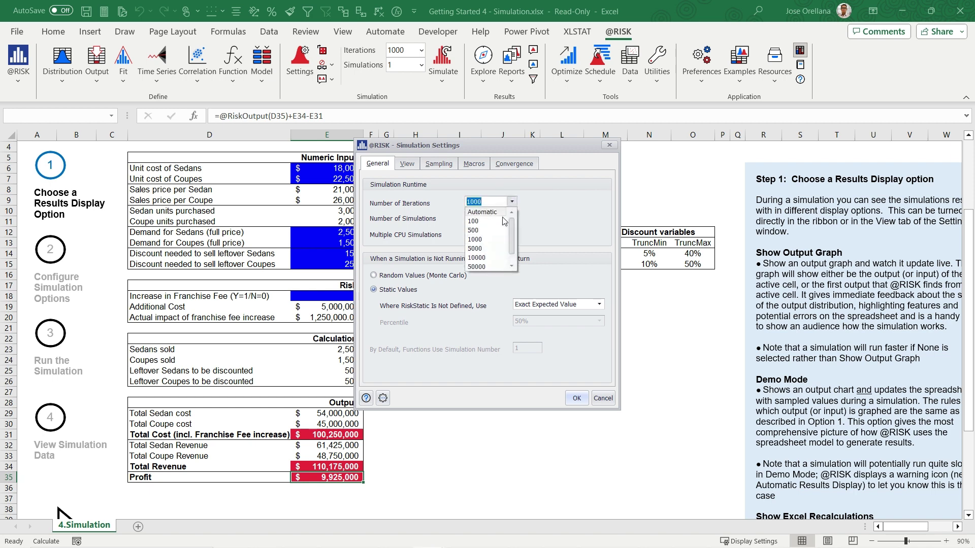
left_click(485, 249)
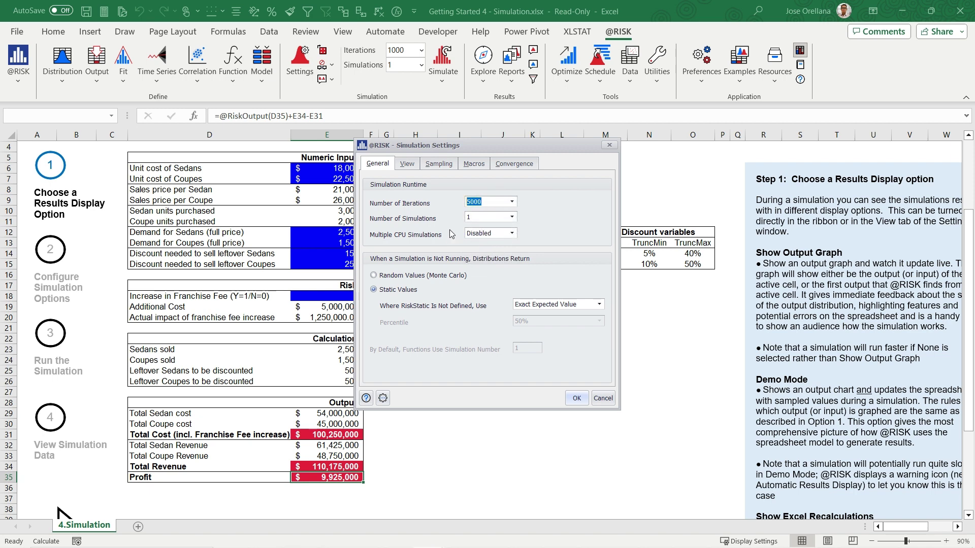
left_click(513, 203)
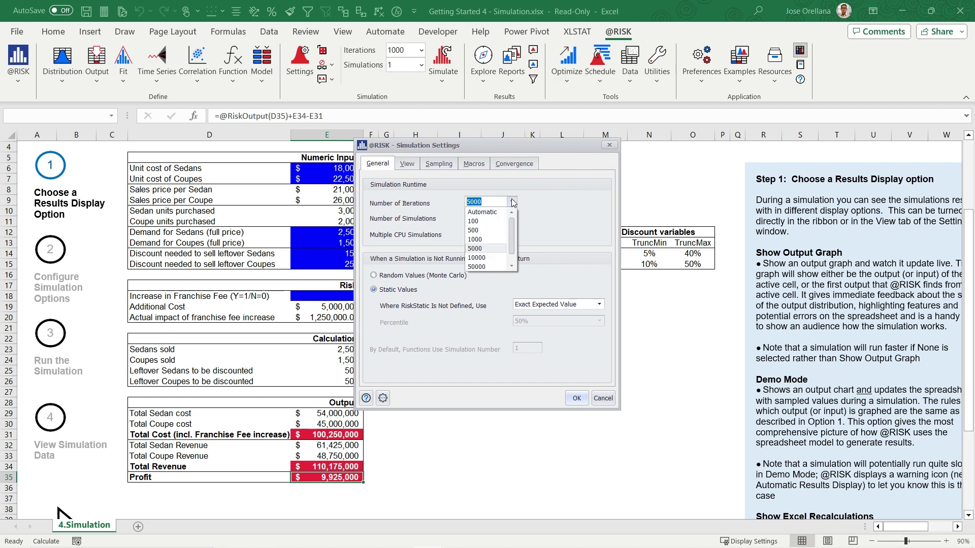
left_click(498, 249)
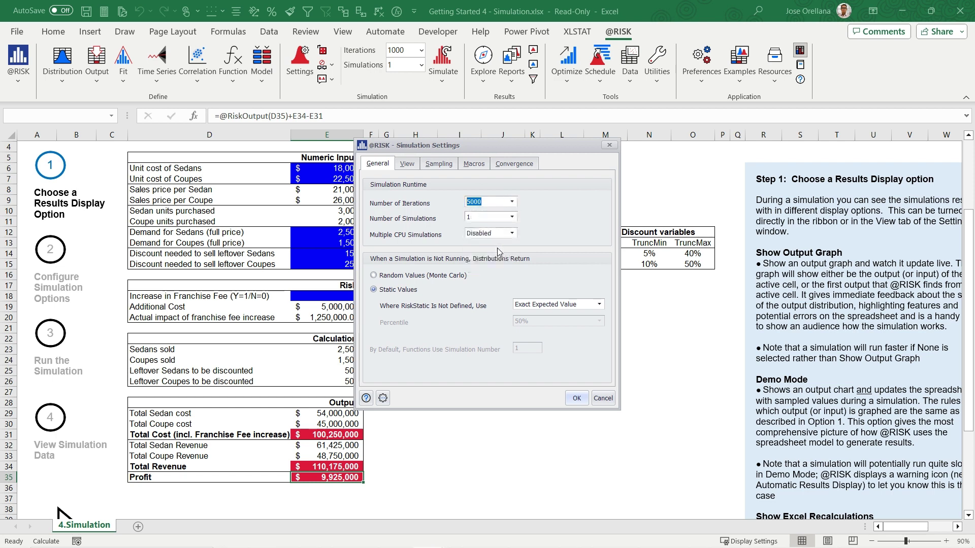
Try typing 8000 as the iteration count, then set it back to 5000
left_click(495, 201)
key("BackSpace")
key("shift+Left")
key("shift+Left")
key("shift+Left")
type("8000")
left_click(514, 202)
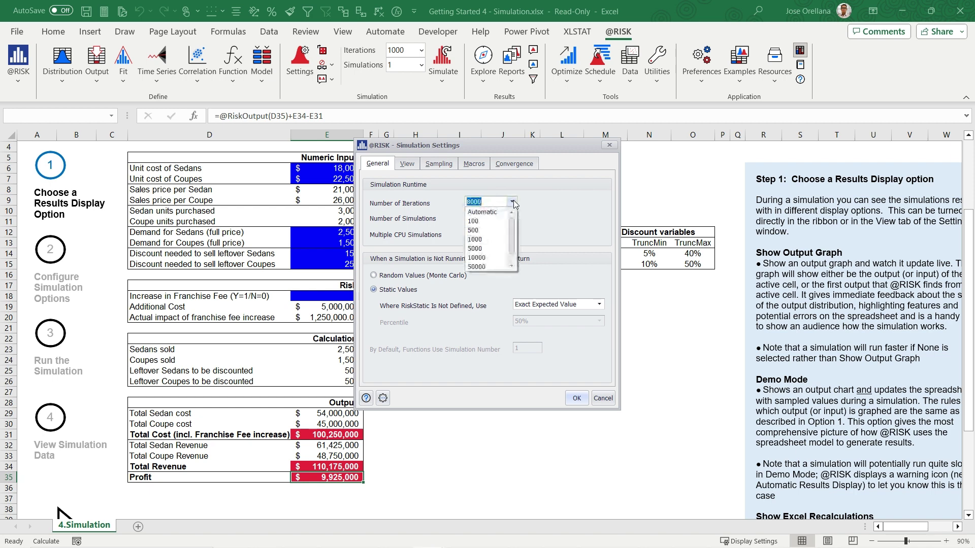
left_click(479, 248)
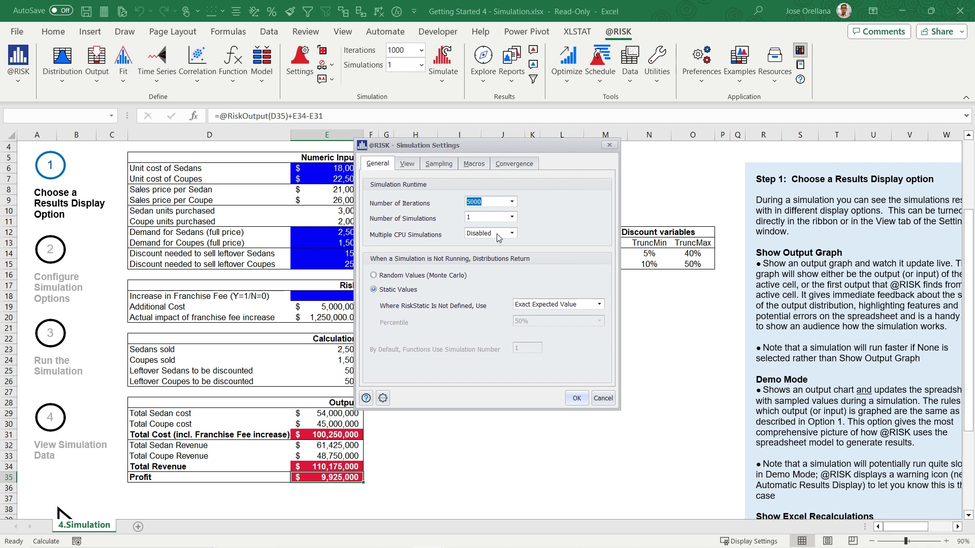
left_click(498, 234)
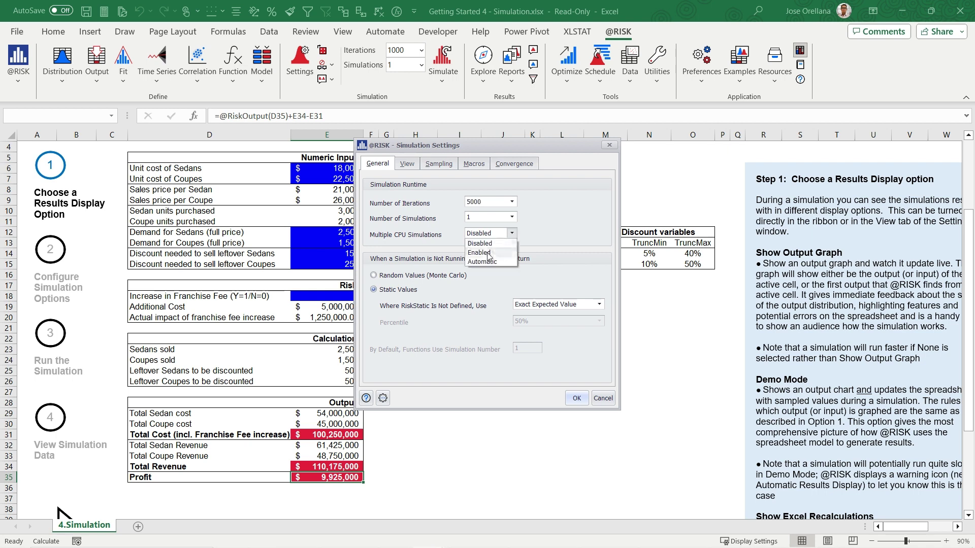
left_click(489, 250)
left_click(599, 233)
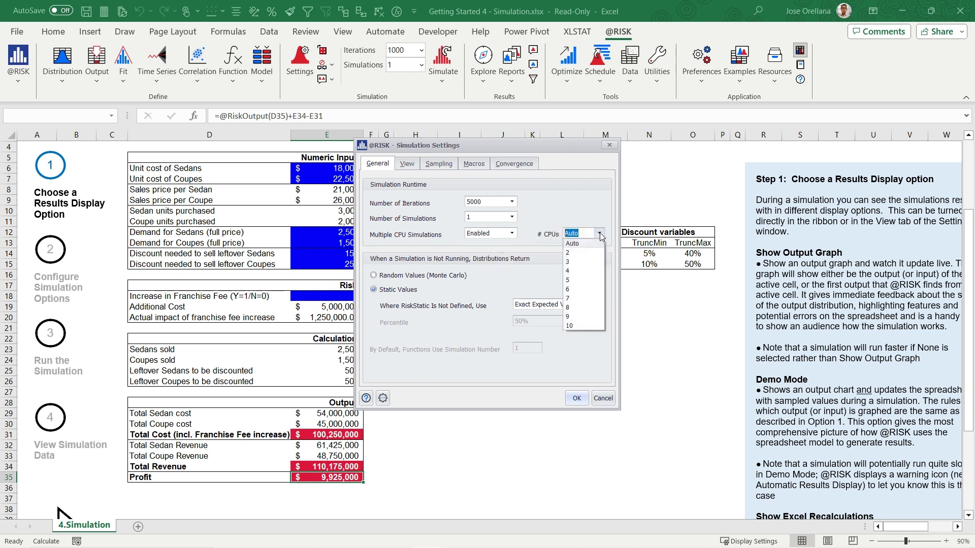
left_click(586, 261)
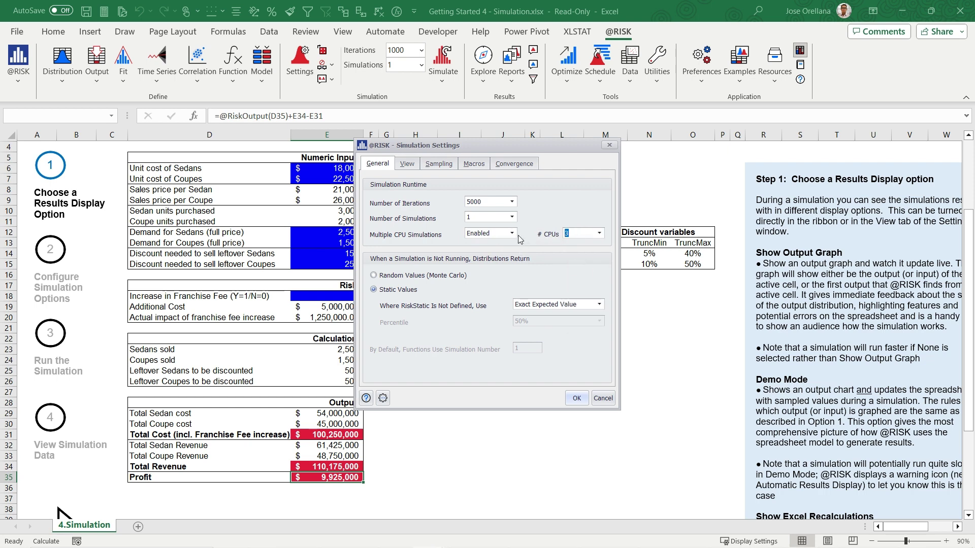
left_click(599, 233)
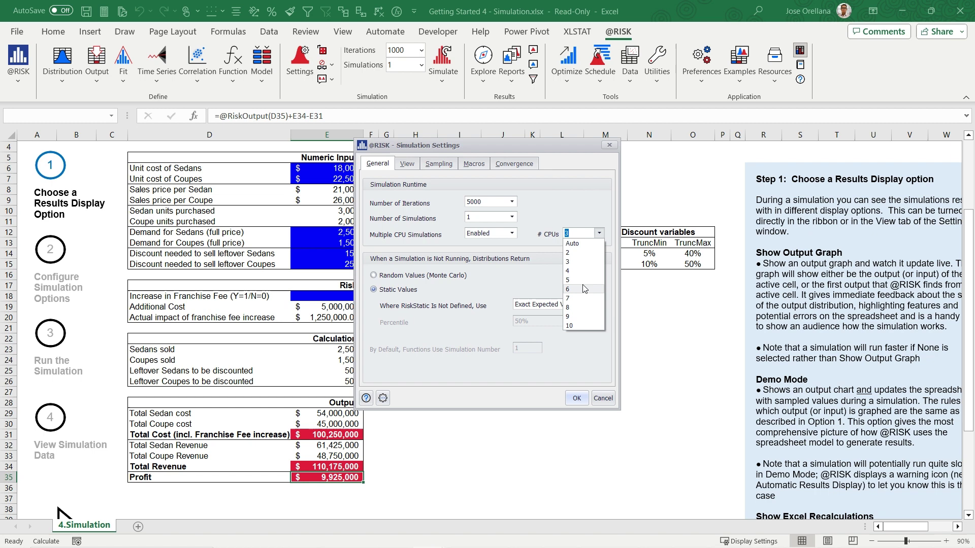
left_click(541, 222)
left_click(511, 233)
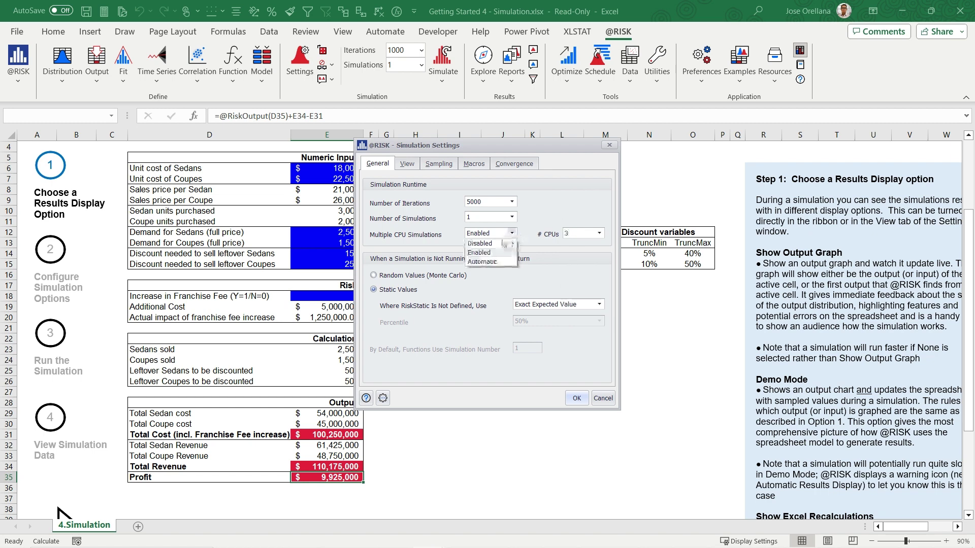
left_click(485, 243)
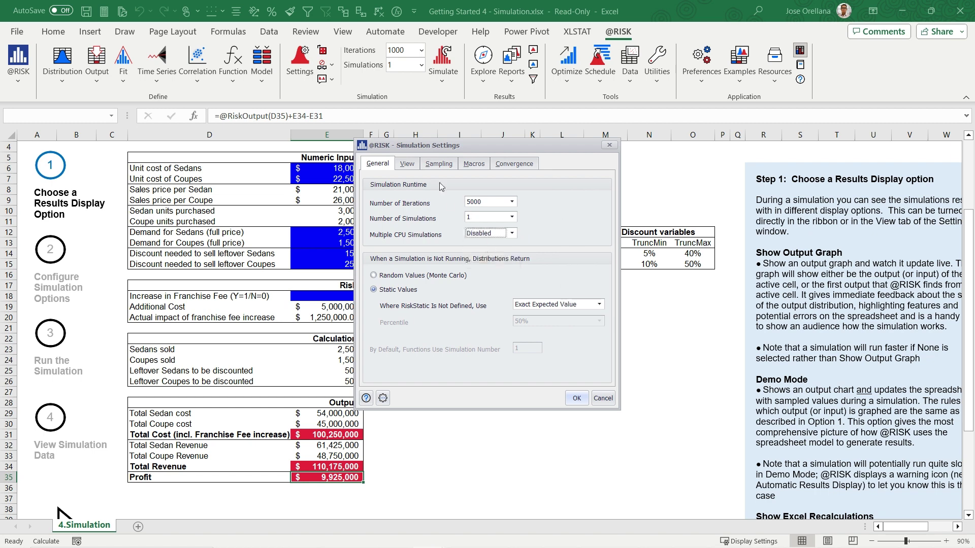
Review the View and Sampling settings, then apply 5000 iterations with 1 simulation
left_click(411, 165)
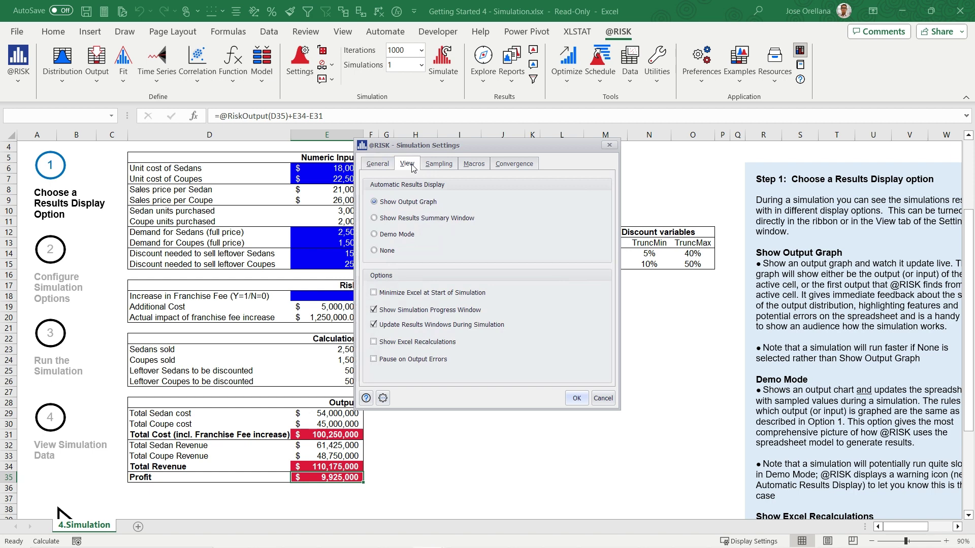
left_click(442, 165)
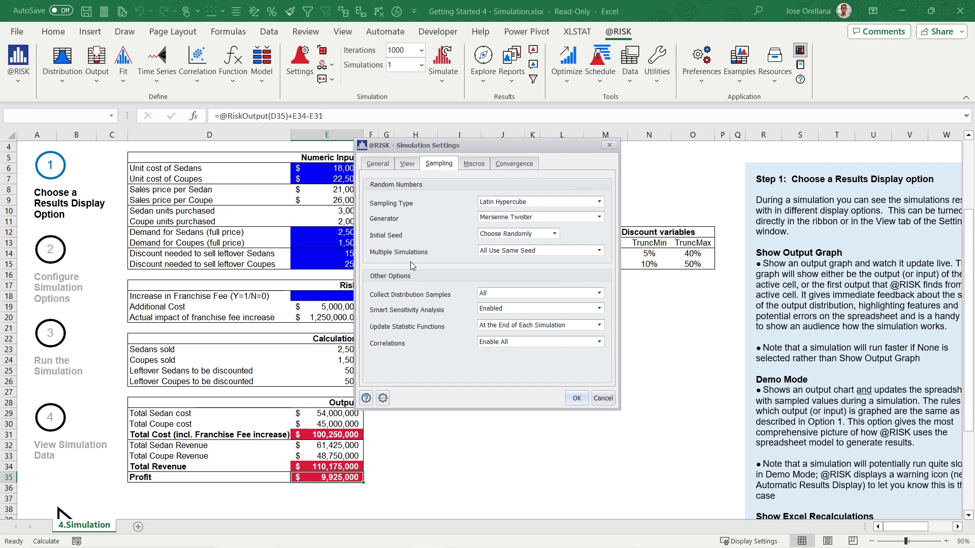
left_click(379, 164)
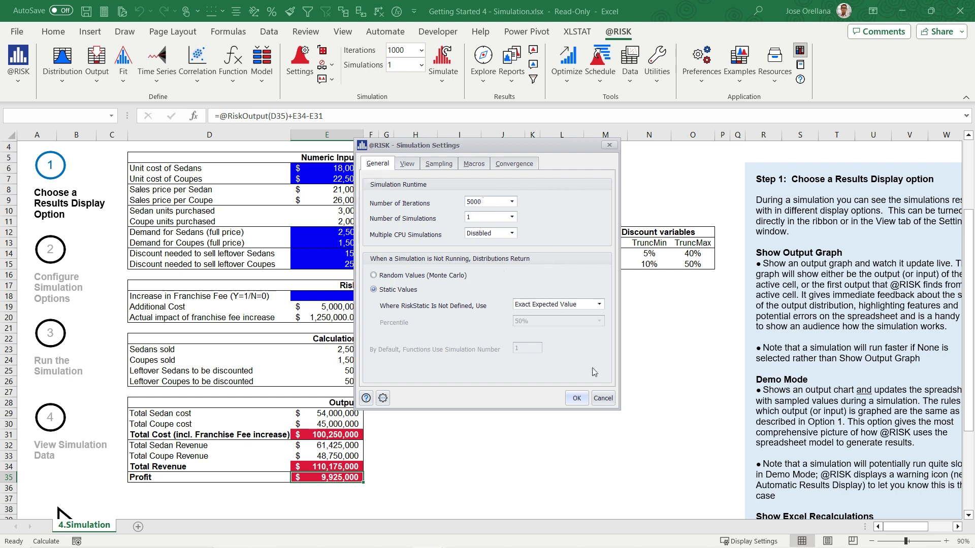
left_click(577, 399)
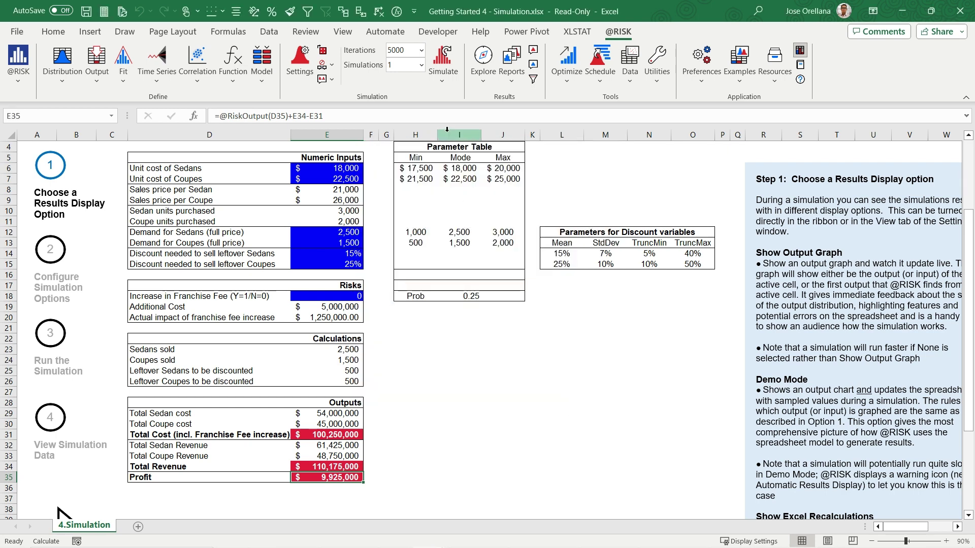
Start the 5000-iteration simulation, pause it, and move the Profit graph higher up
left_click(443, 61)
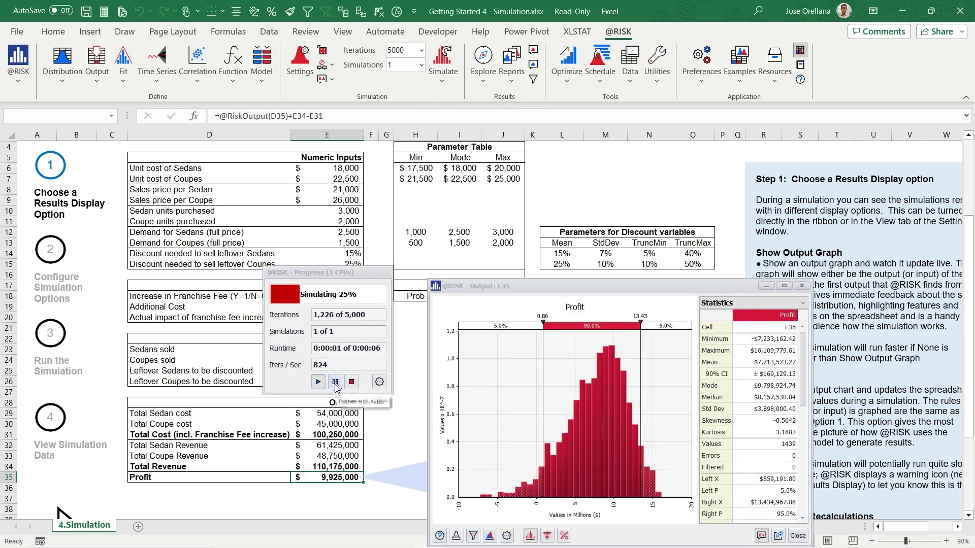
left_click(335, 384)
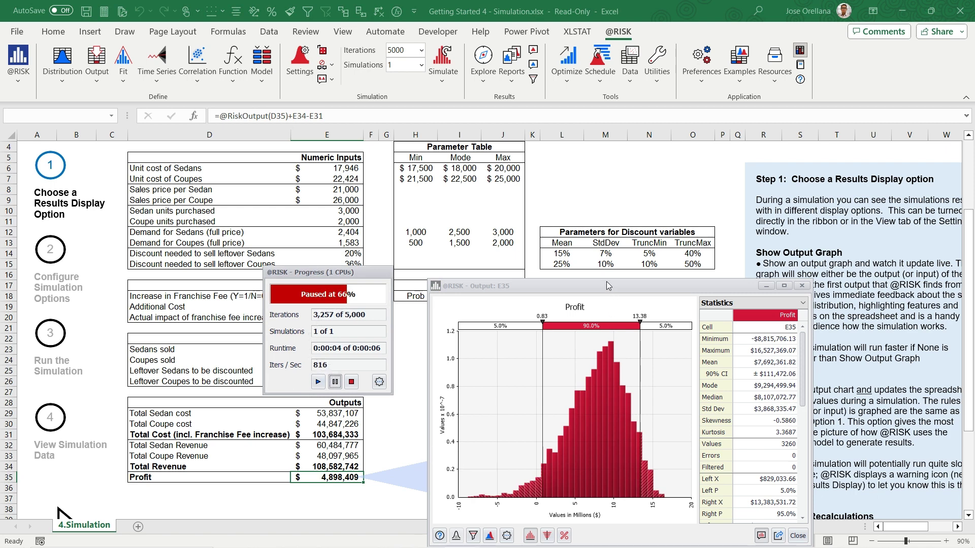
left_click_drag(605, 282, 598, 152)
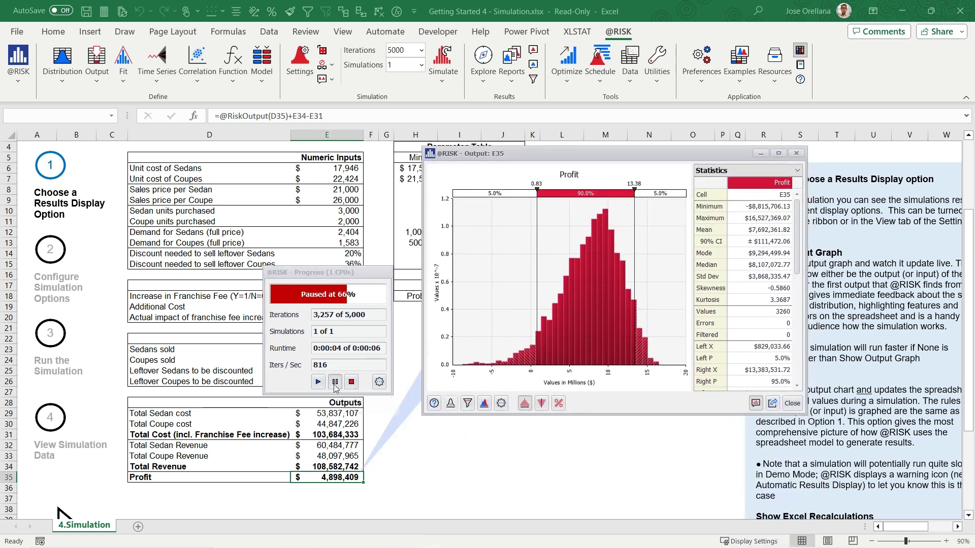
Check the progress window's display options, then resume the simulation to completion
left_click(380, 384)
left_click(379, 385)
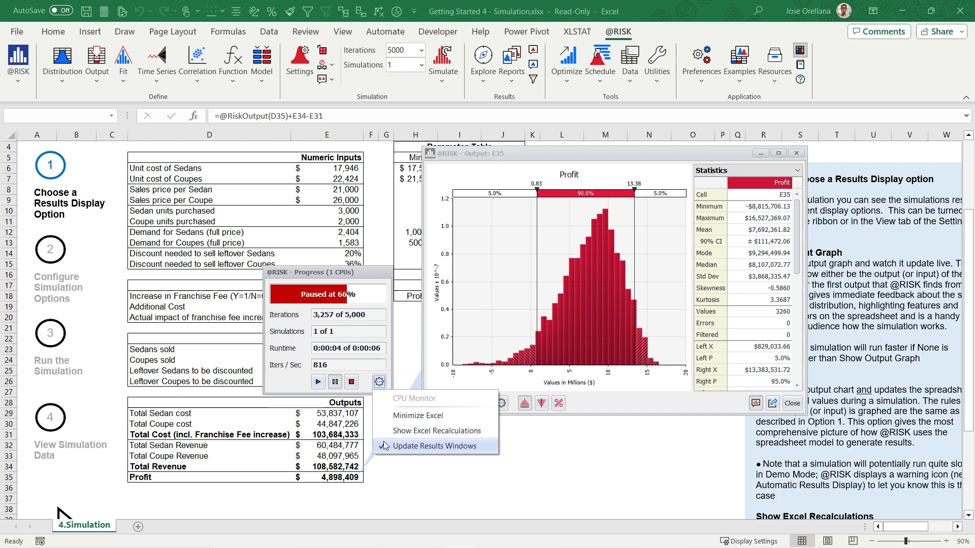
left_click(319, 387)
left_click(318, 386)
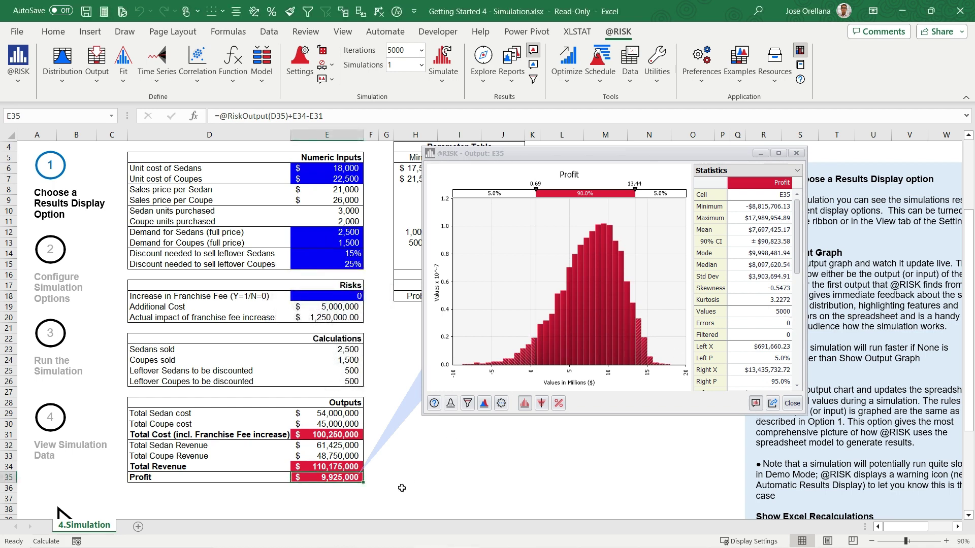
Replace the Profit graph with an enlarged Total Cost (E31) histogram placed upper-left
left_click(793, 403)
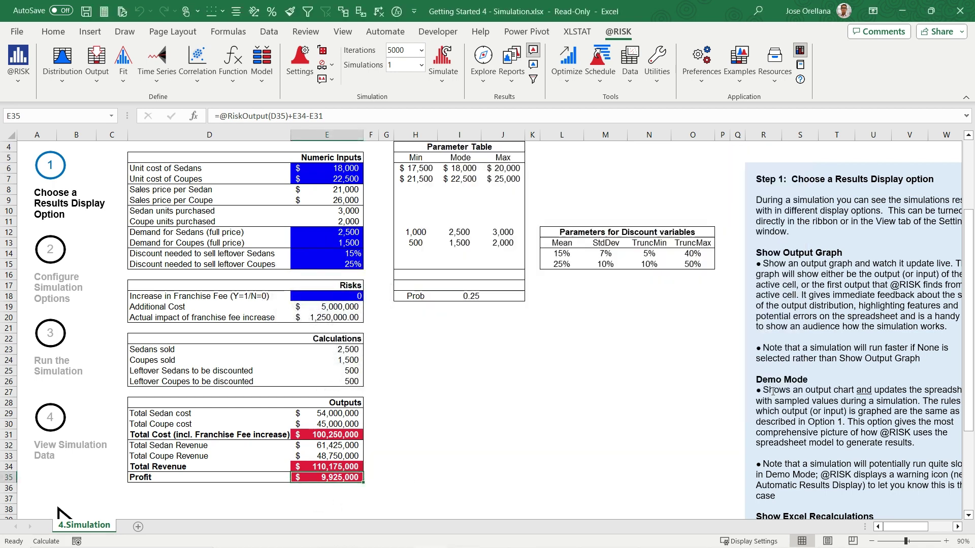
left_click(356, 440)
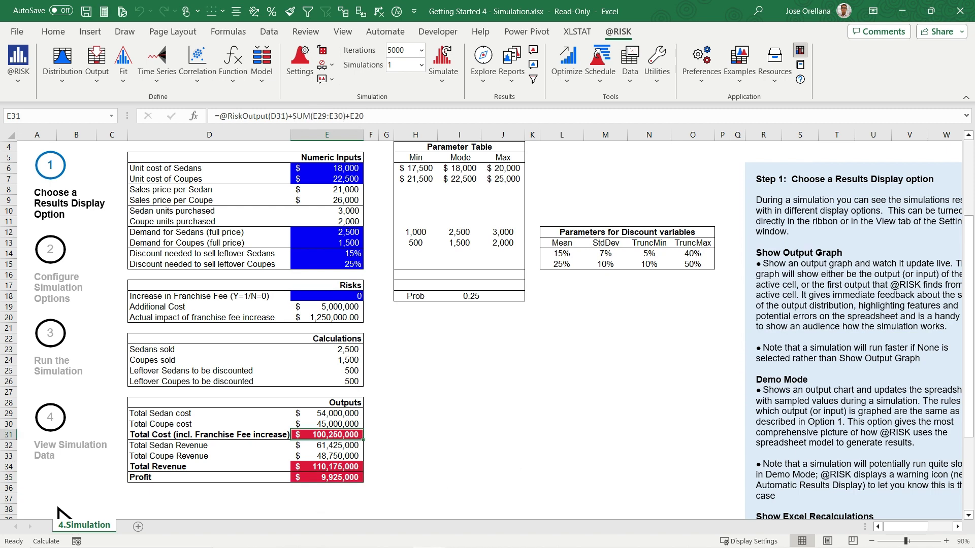
left_click(535, 52)
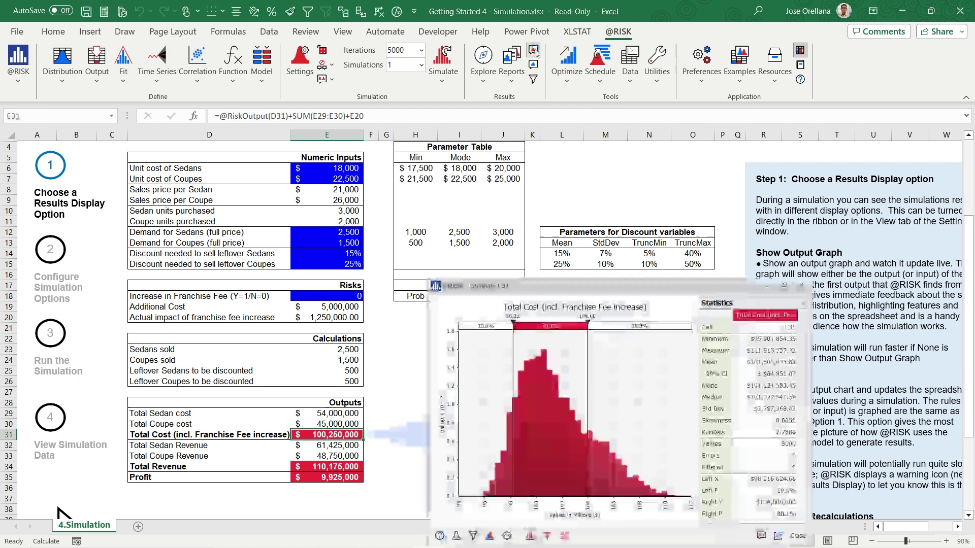
left_click_drag(550, 295, 484, 151)
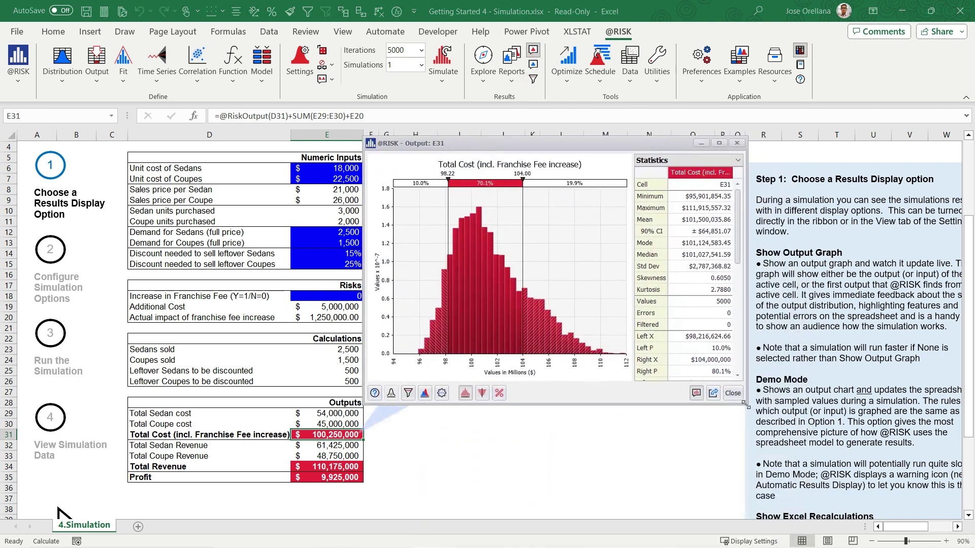
left_click_drag(745, 404, 932, 508)
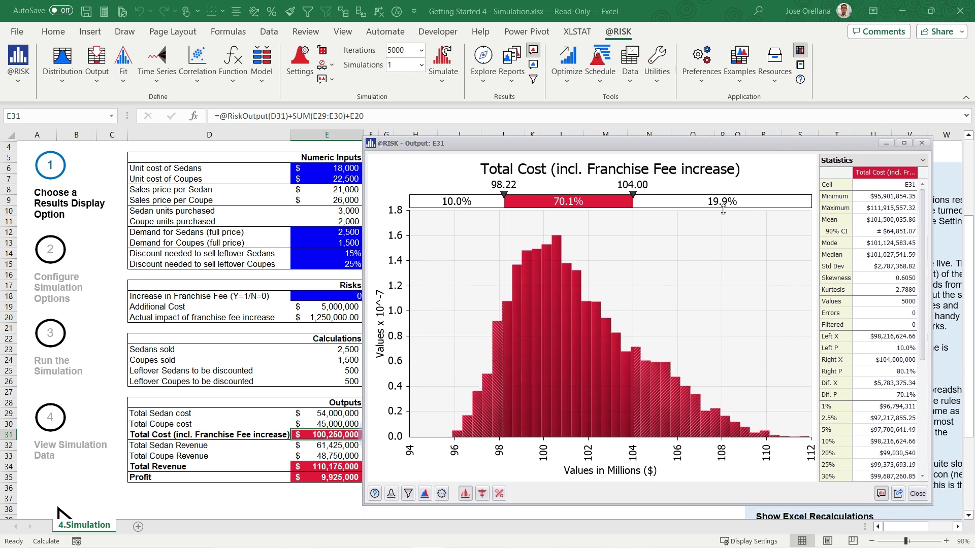
left_click_drag(694, 143, 457, 72)
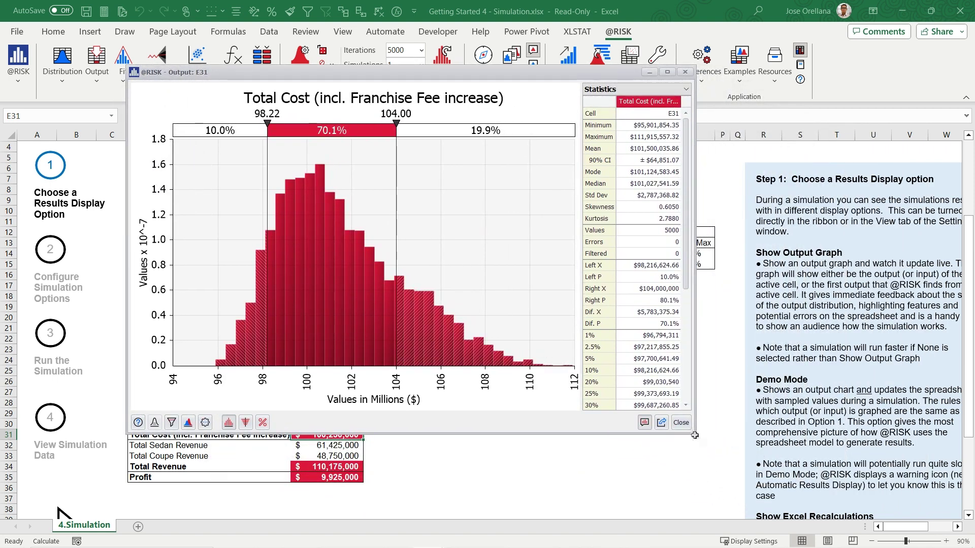
Enlarge the Total Cost graph and set both tail percentages to 5%
left_click_drag(705, 444, 859, 487)
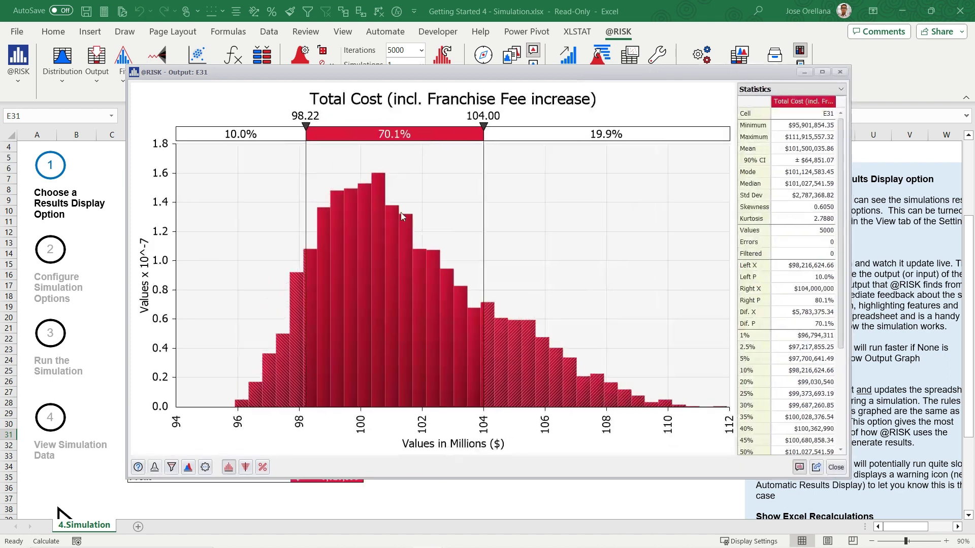
left_click(226, 133)
type("5")
key("Return")
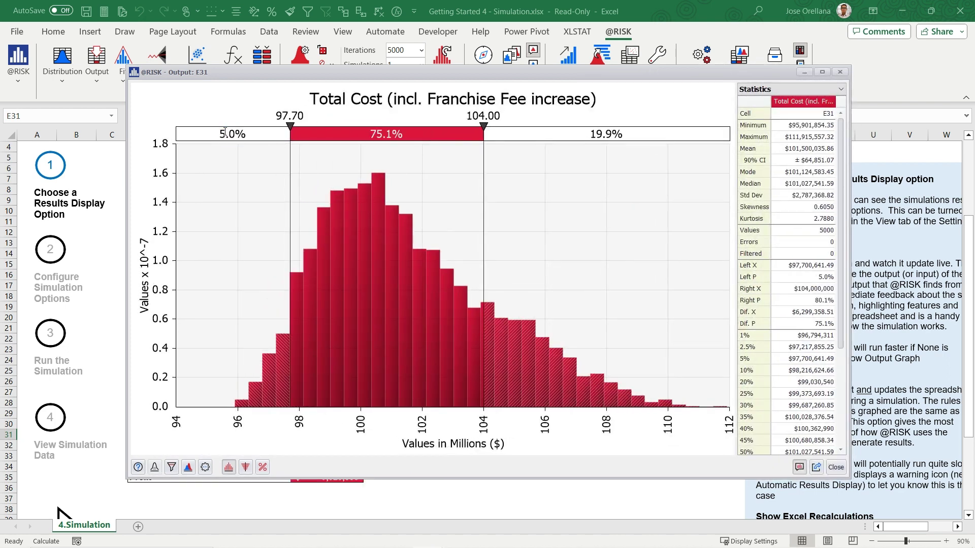
left_click(593, 133)
type("5")
key("Return")
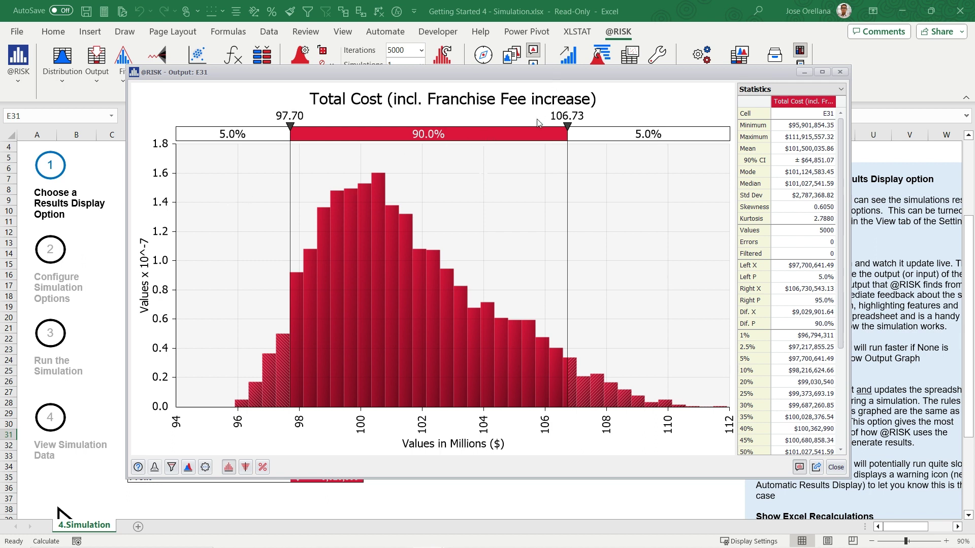
Move the left delimiter to 100 million and the right delimiter to 106 million
left_click(298, 116)
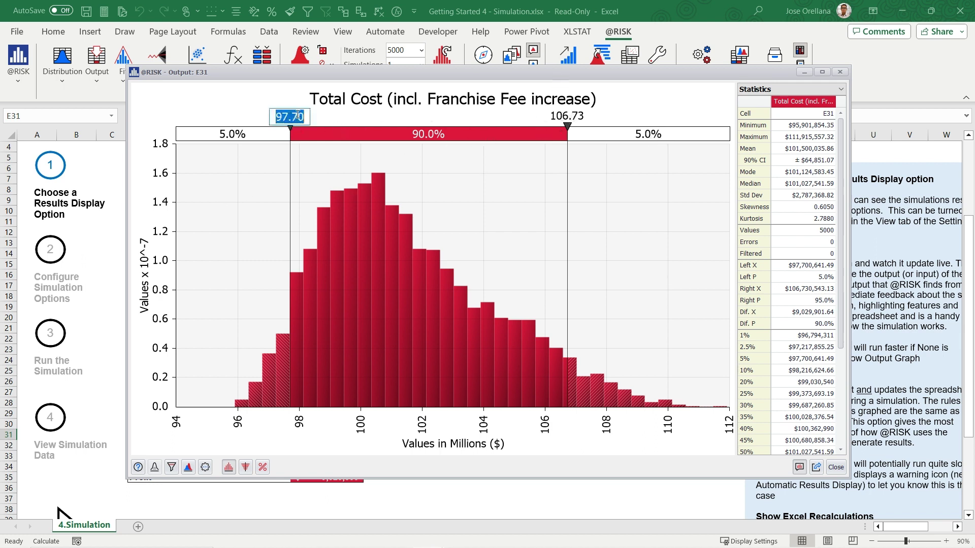
type("100")
key("Return")
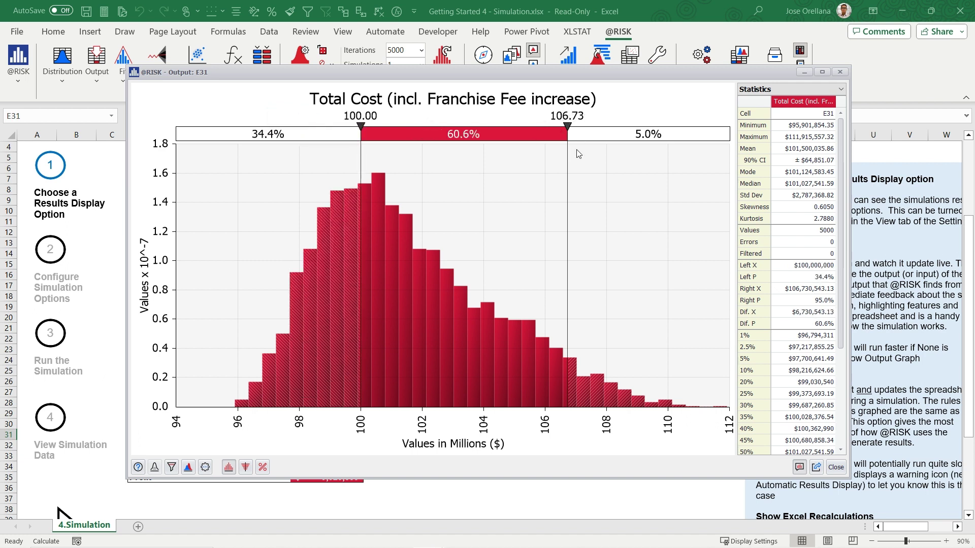
left_click_drag(567, 158, 544, 165)
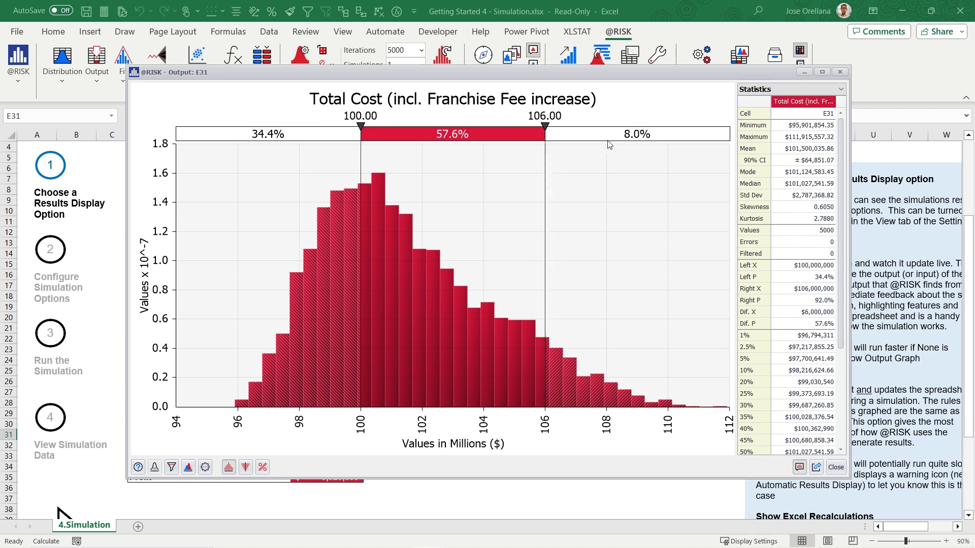
Close the Total Cost histogram window to return to the car sales worksheet
right_click(601, 242)
left_click(835, 468)
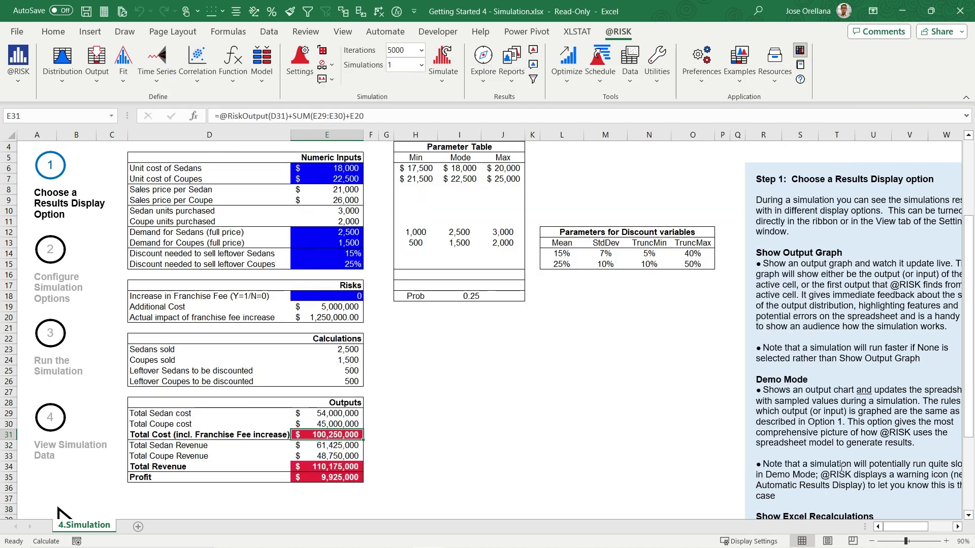